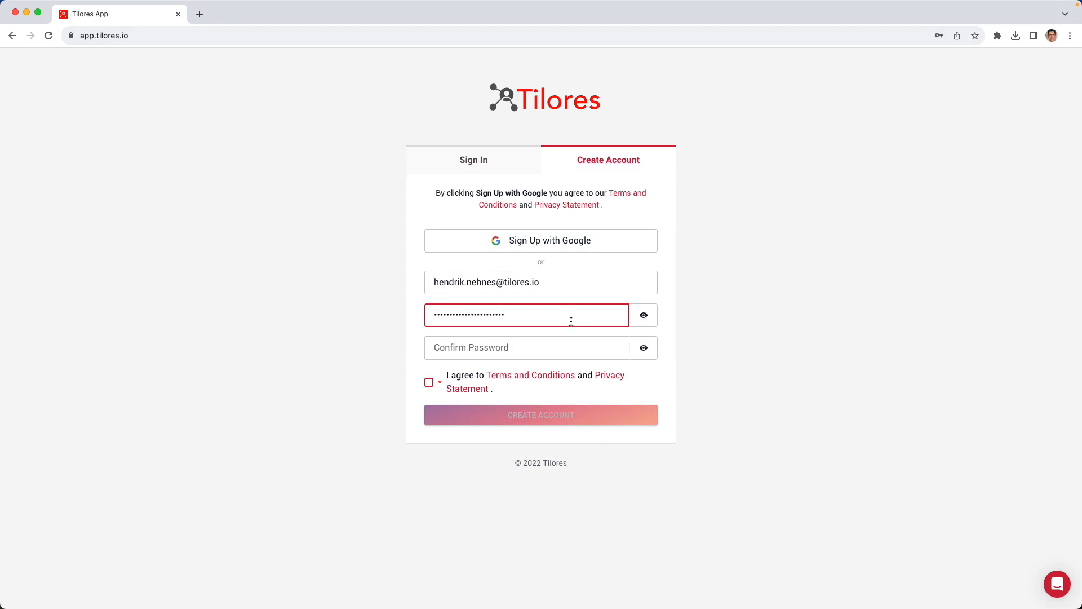
# Step: Confirm the account password, agree to the terms and conditions, and create the account
pyautogui.click(564, 354)
pyautogui.press('super+v')
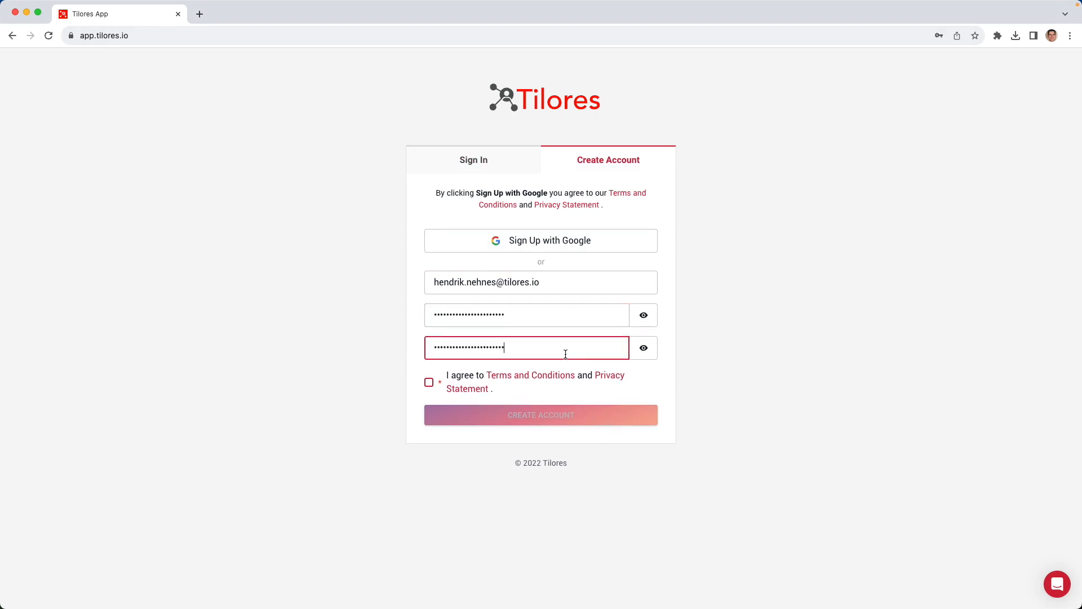
pyautogui.click(431, 387)
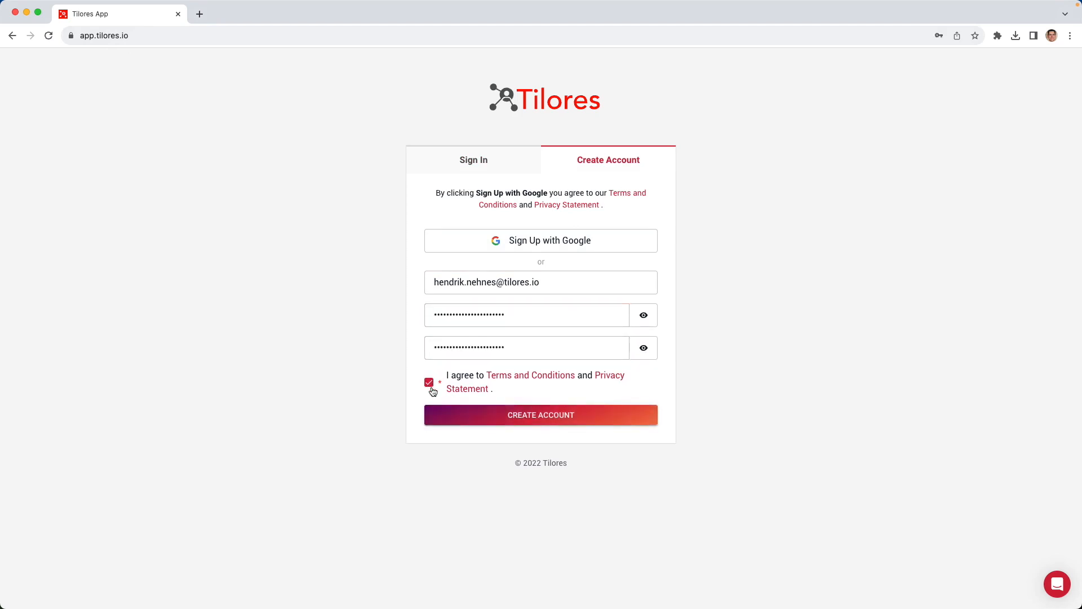
pyautogui.click(456, 421)
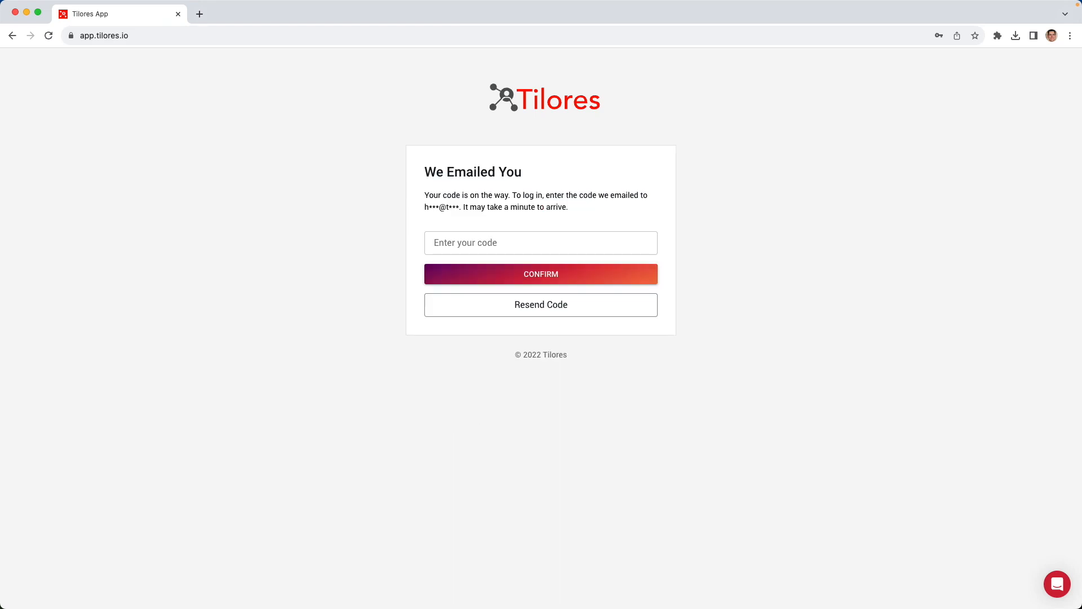
# Step: Verify the account with the emailed verification code and start a new instance using a sample file
pyautogui.press('super+Tab')
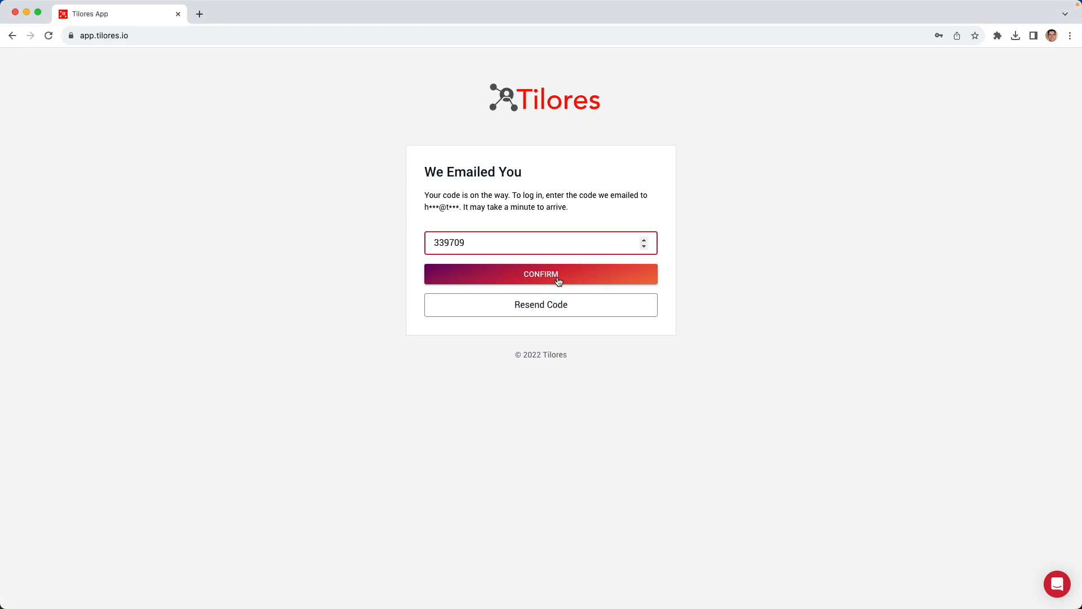
pyautogui.click(558, 275)
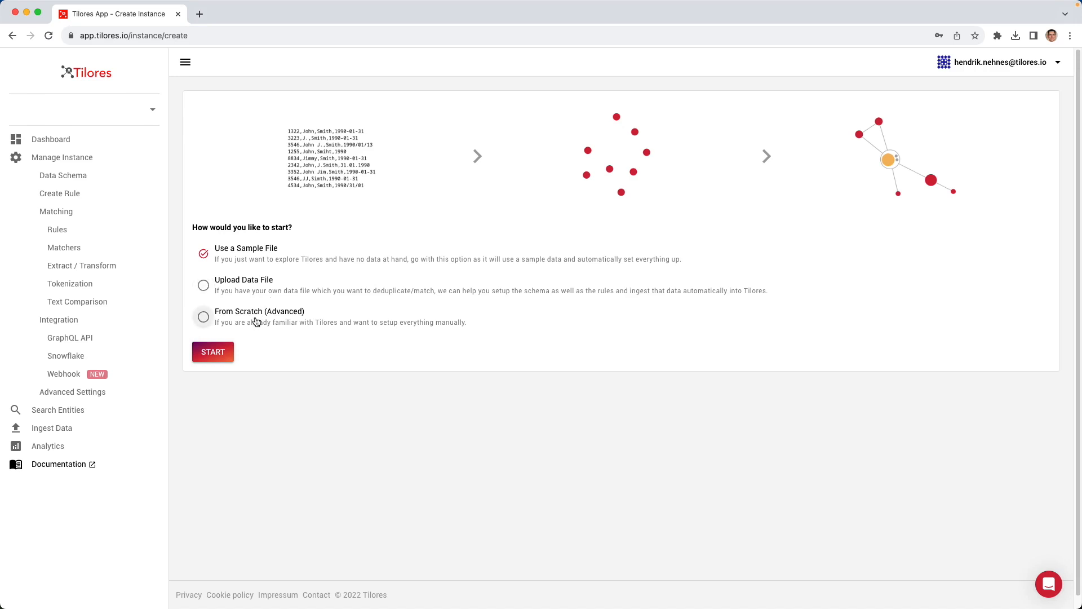
pyautogui.click(213, 351)
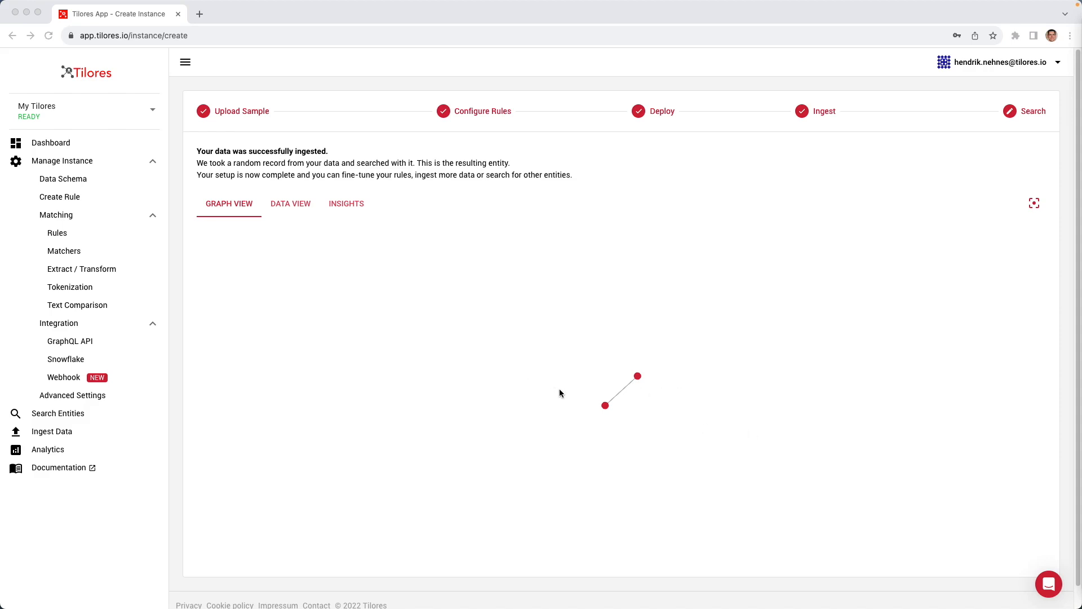
# Step: Select each of the two connected nodes in the entity graph and examine their record details
pyautogui.click(607, 408)
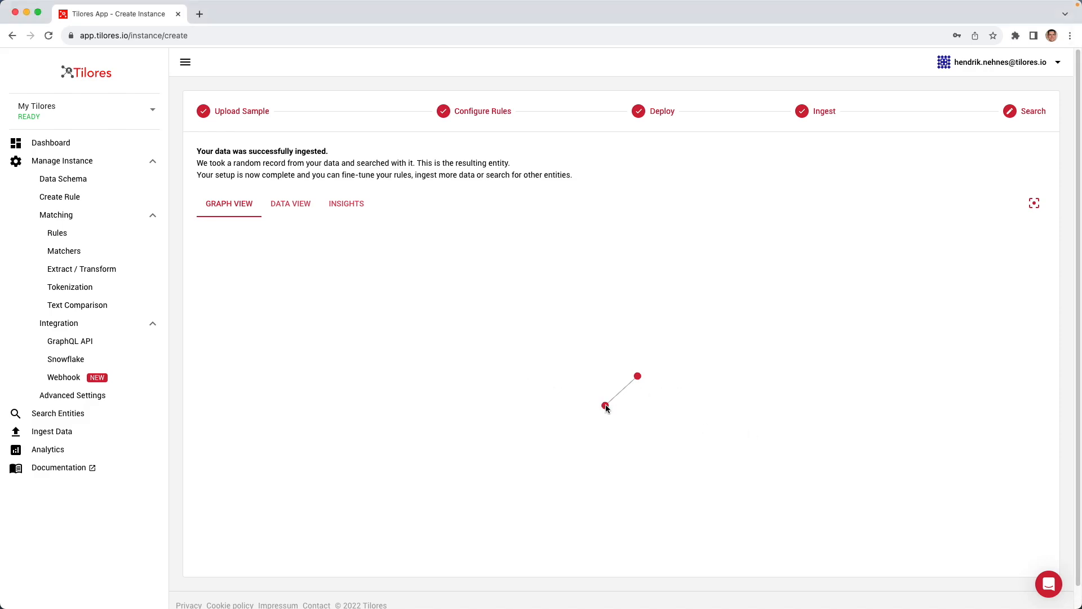
pyautogui.click(604, 407)
pyautogui.scroll(-1, 177, 580)
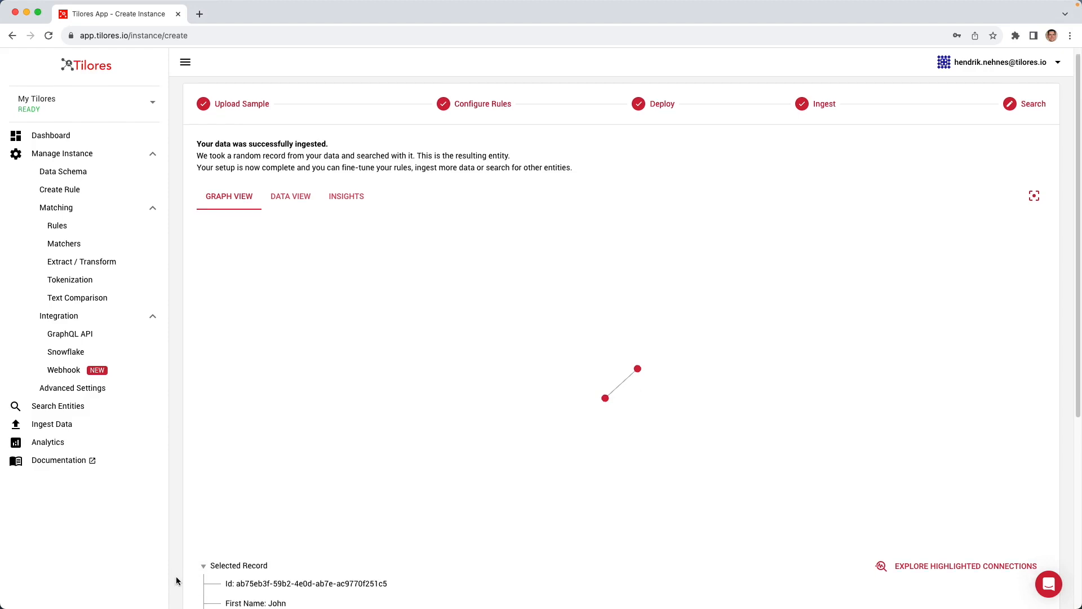
pyautogui.scroll(-3, 181, 581)
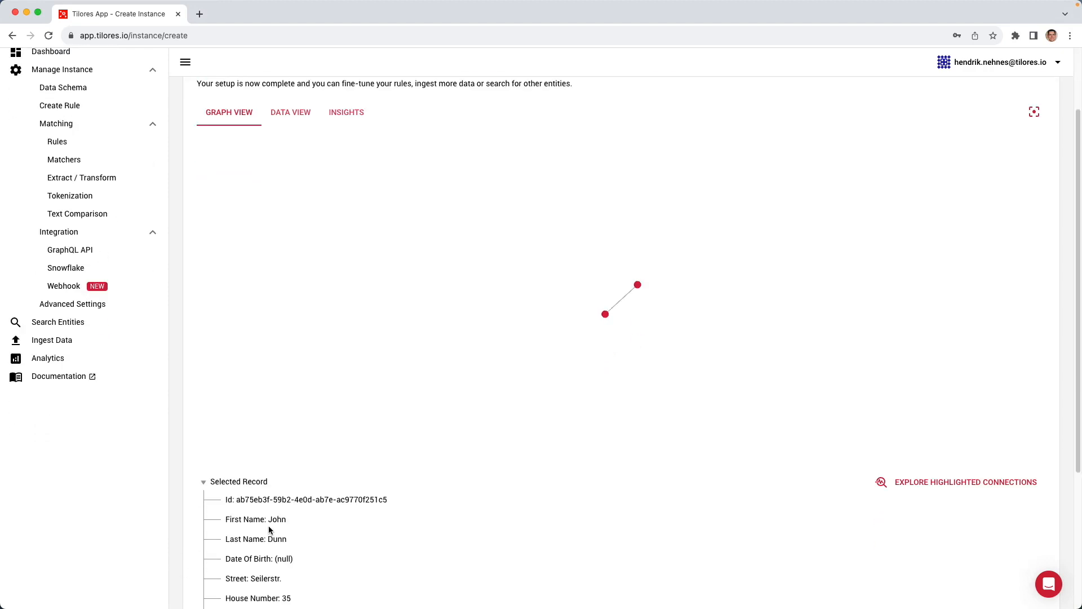
pyautogui.scroll(-2, 269, 530)
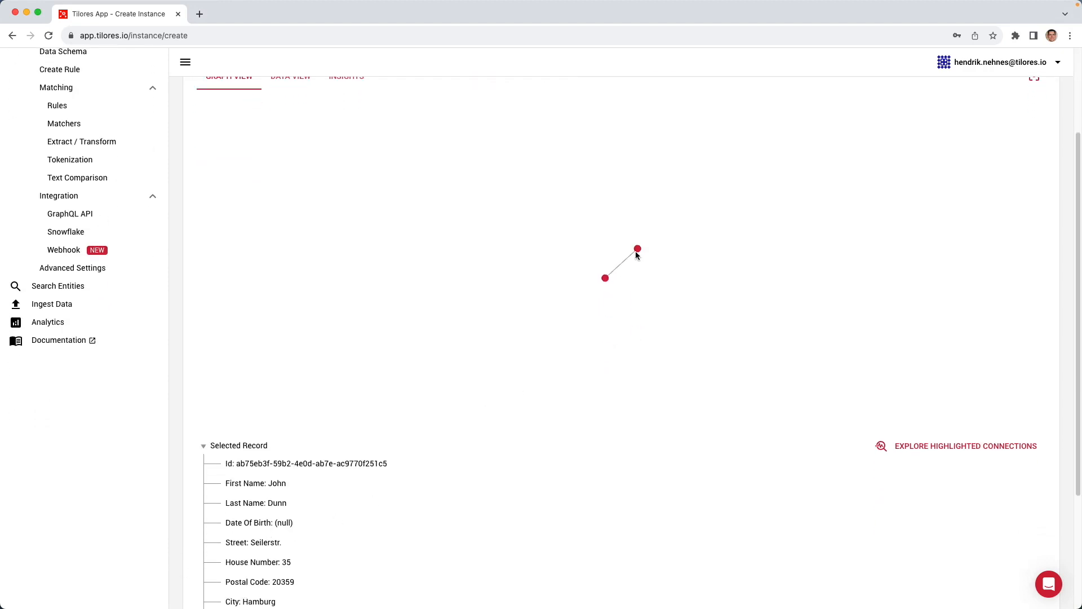
pyautogui.click(637, 251)
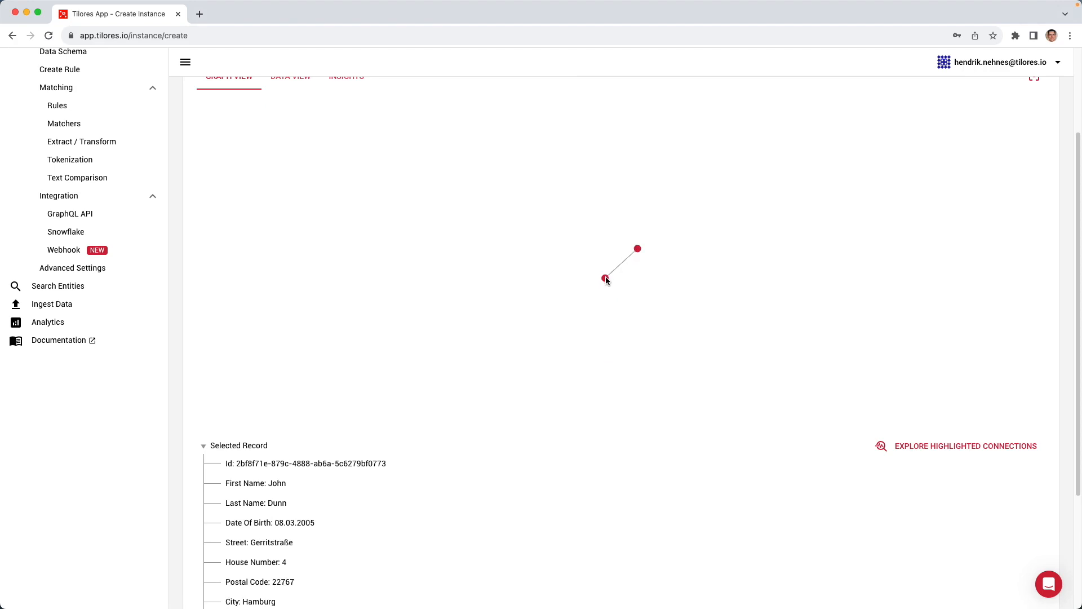
# Step: Examine the field extraction and transformation flow, following the name, address and email fields from extraction to their outputs
pyautogui.scroll(4, 193, 520)
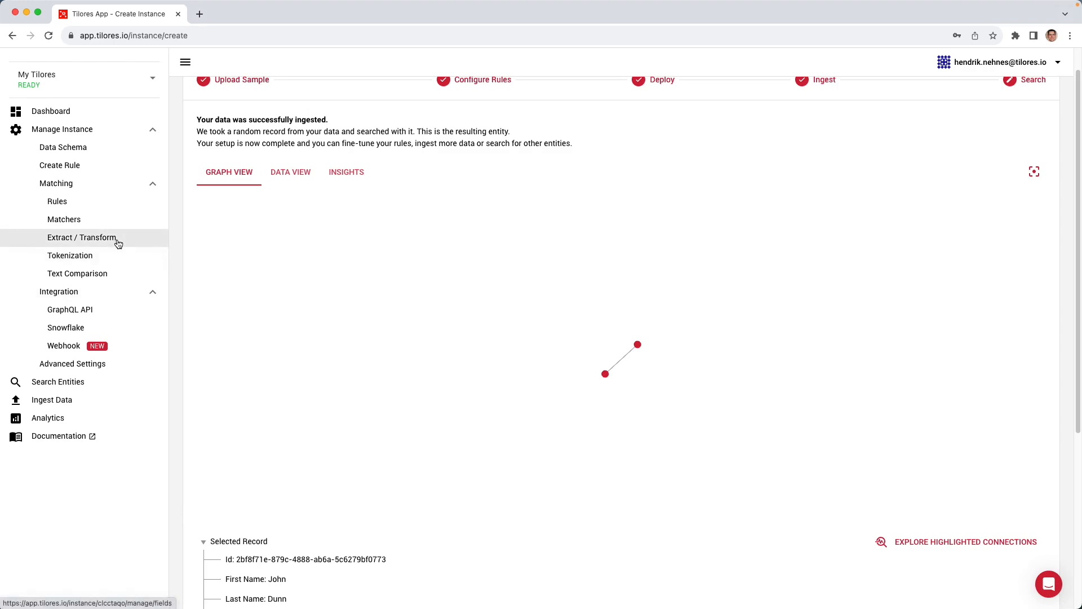
pyautogui.click(118, 240)
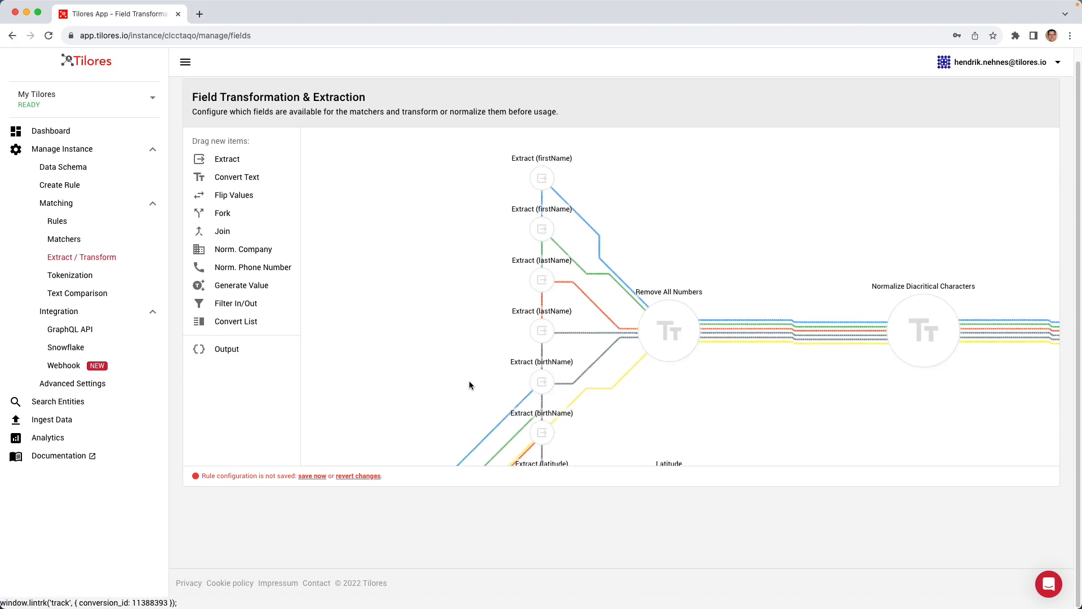
pyautogui.scroll(-1, 469, 381)
pyautogui.moveTo(427, 393); pyautogui.dragTo(423, 275)
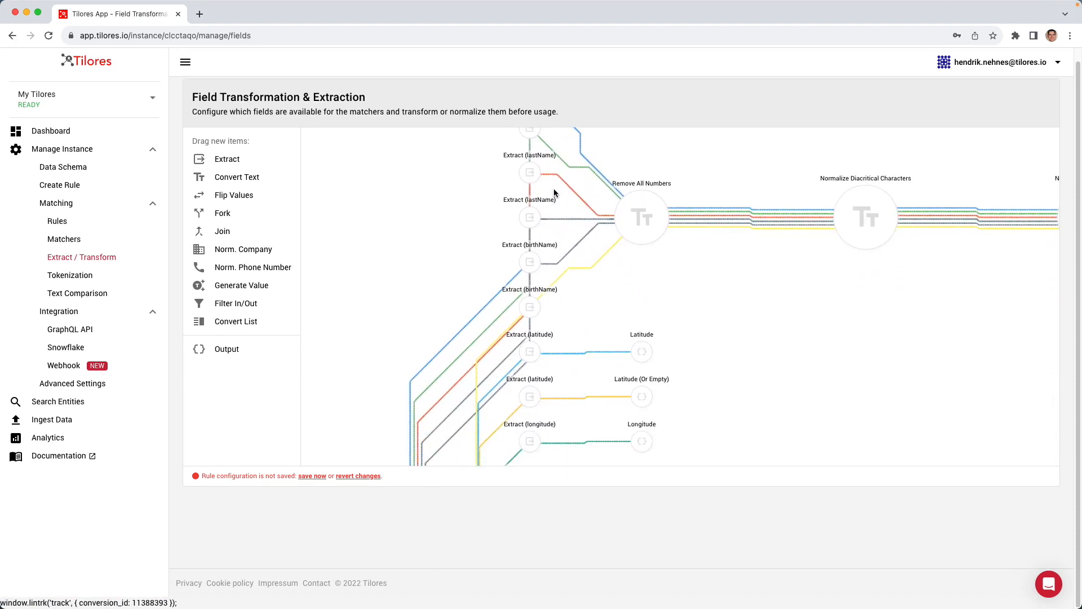
pyautogui.moveTo(656, 202)
pyautogui.moveTo(833, 285); pyautogui.dragTo(653, 328)
pyautogui.moveTo(889, 331); pyautogui.dragTo(790, 339)
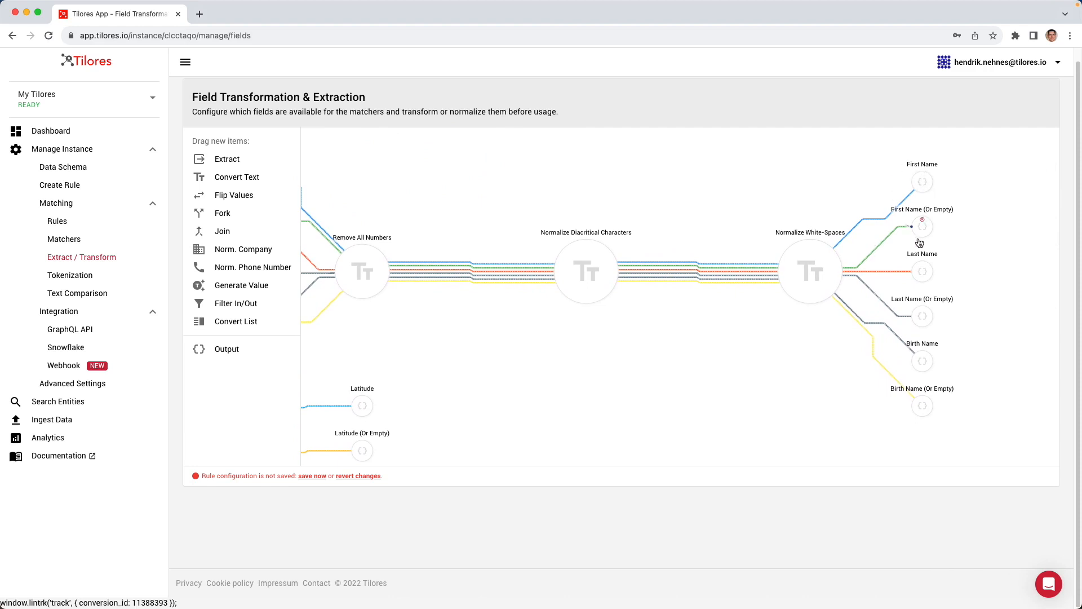
pyautogui.moveTo(600, 369); pyautogui.dragTo(749, 279)
pyautogui.moveTo(618, 377); pyautogui.dragTo(735, 209)
pyautogui.moveTo(751, 353); pyautogui.dragTo(713, 209)
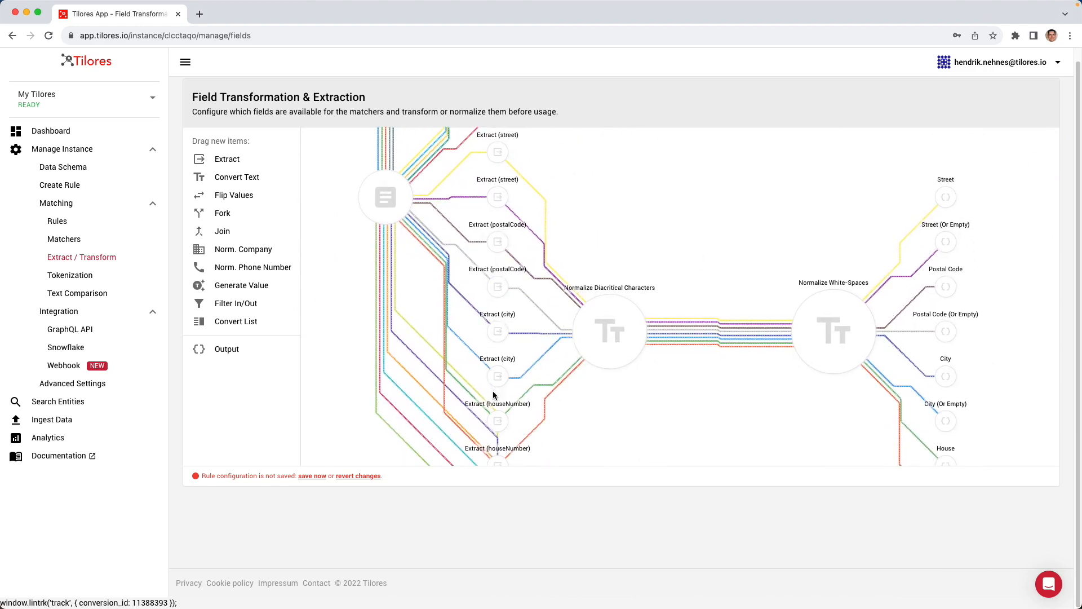
pyautogui.moveTo(608, 355)
pyautogui.scroll(-5, 727, 316)
pyautogui.scroll(-4, 770, 295)
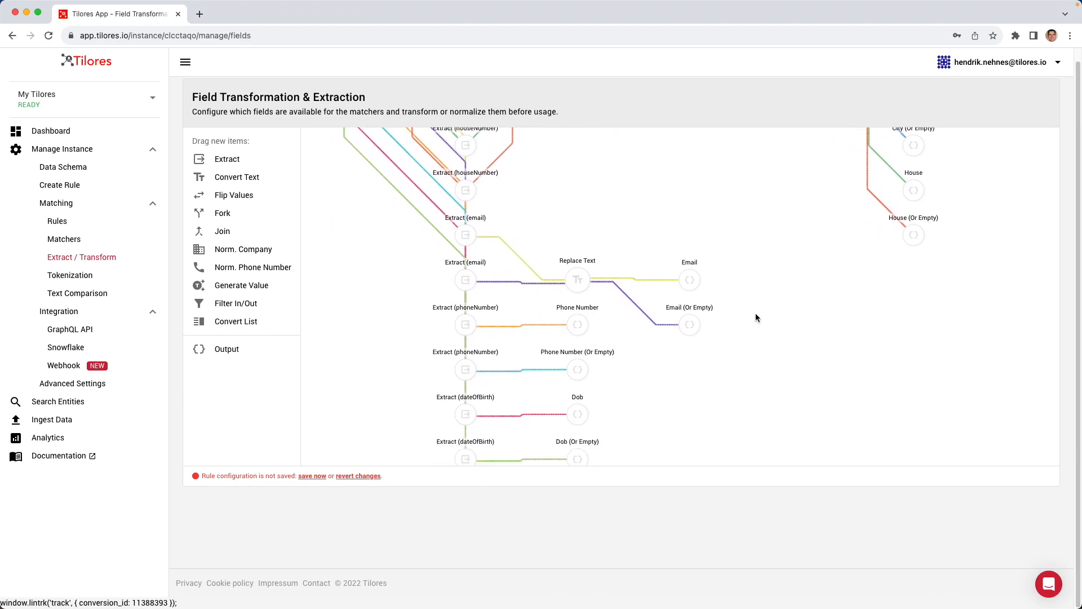
# Step: Review the regular expression settings of the email field's Replace Text operation, close them without changes, and view the remaining flow
pyautogui.click(571, 286)
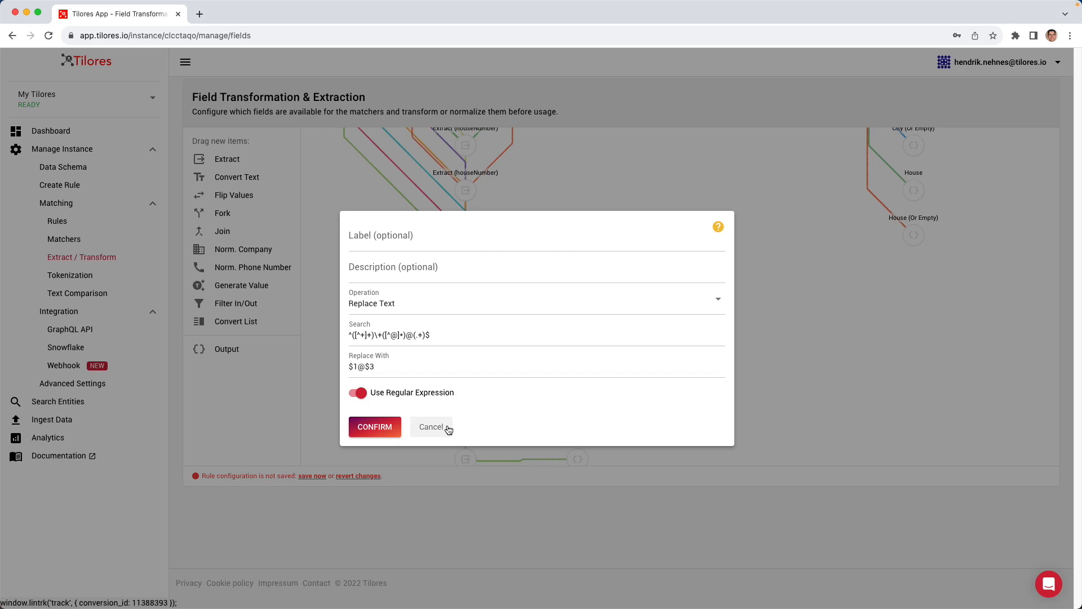
pyautogui.click(448, 430)
pyautogui.moveTo(410, 430); pyautogui.dragTo(400, 338)
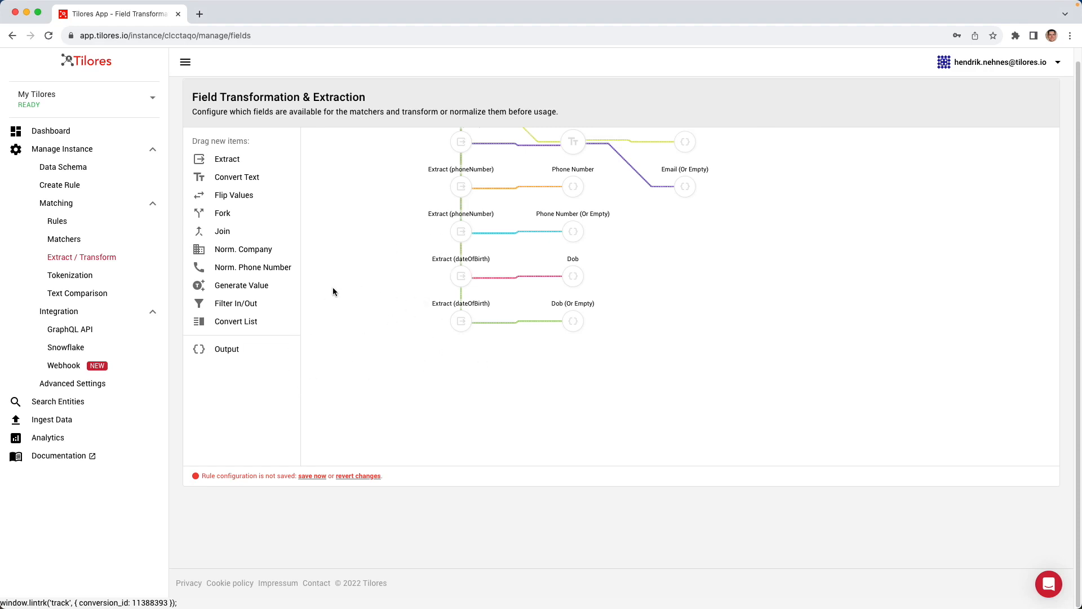
# Step: Review the list of current matchers and the overview of the current rules
pyautogui.click(80, 240)
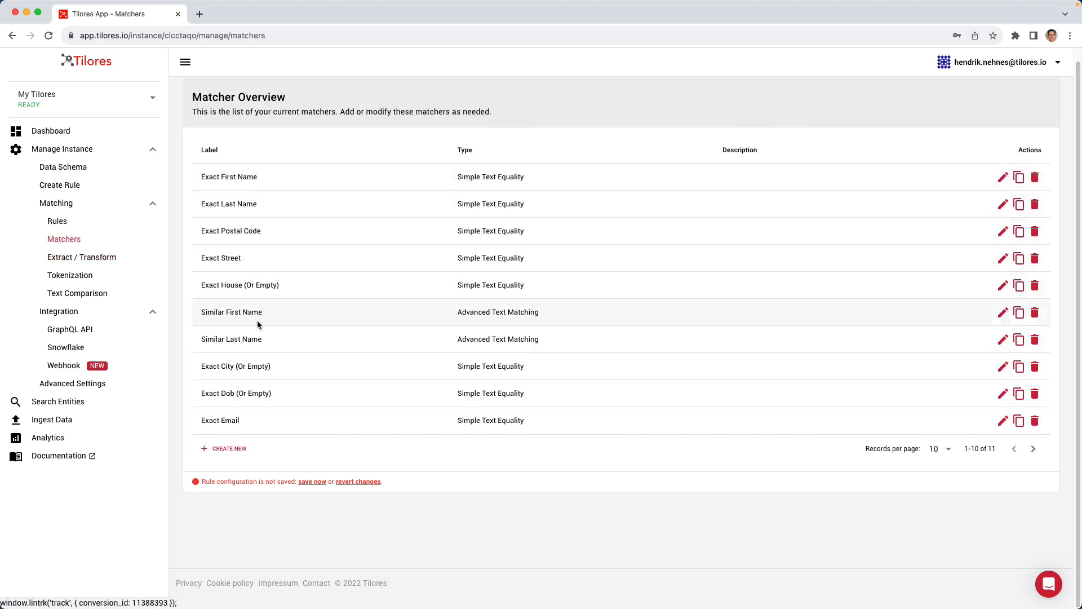
pyautogui.click(58, 221)
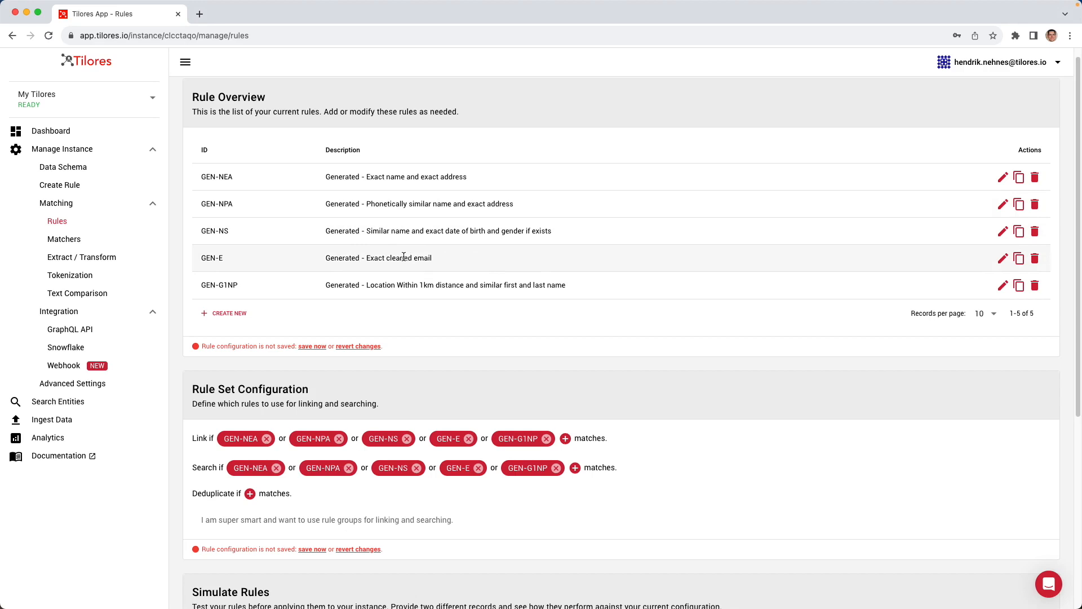
# Step: Start a new rule that matches on First Name, Last Name and Date Of Birth
pyautogui.click(84, 190)
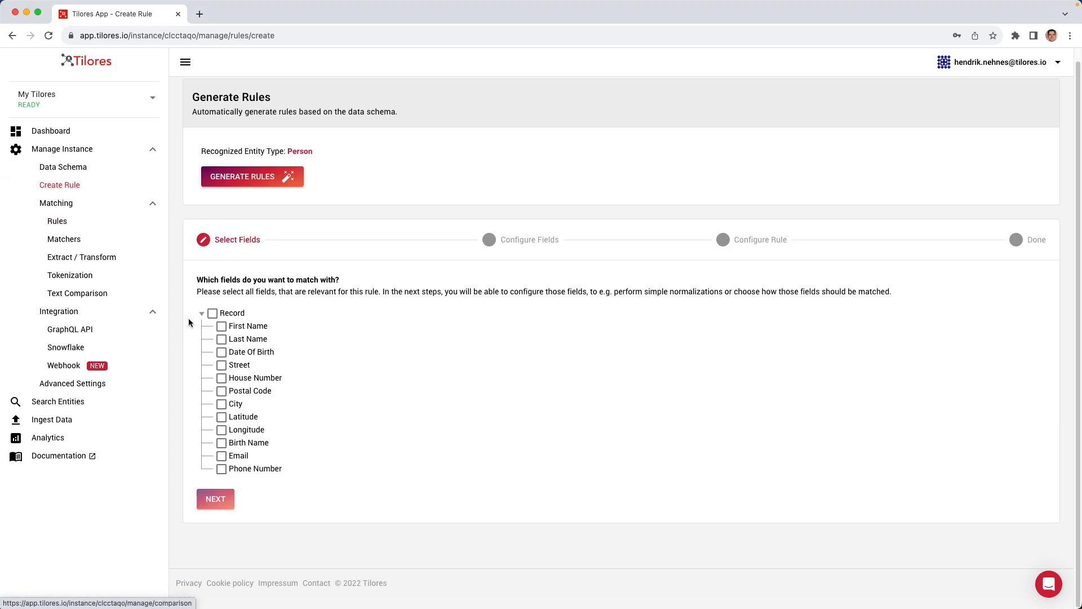
pyautogui.click(221, 326)
pyautogui.click(220, 340)
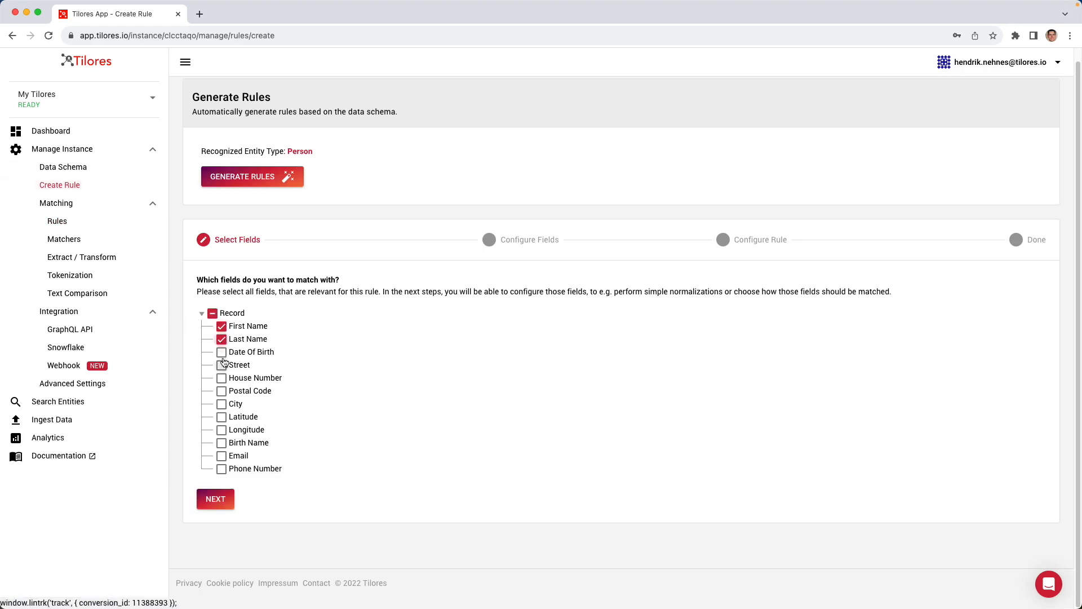
pyautogui.click(222, 351)
pyautogui.click(227, 503)
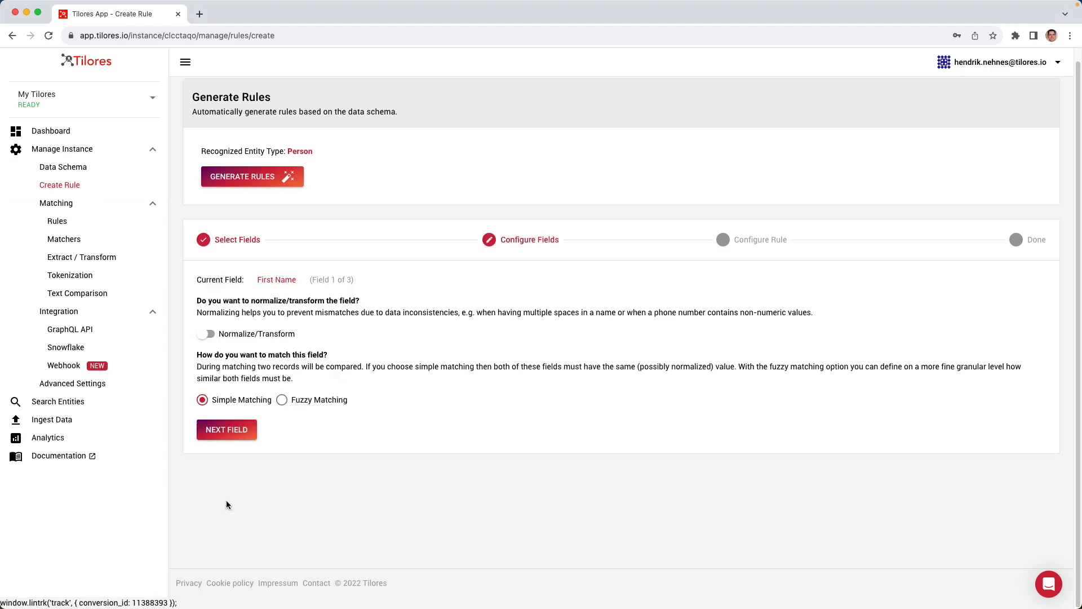
# Step: Configure the First Name field with Normalize Spaces, Normalize Diacritics and fuzzy matching by Levenshtein Distance
pyautogui.click(206, 334)
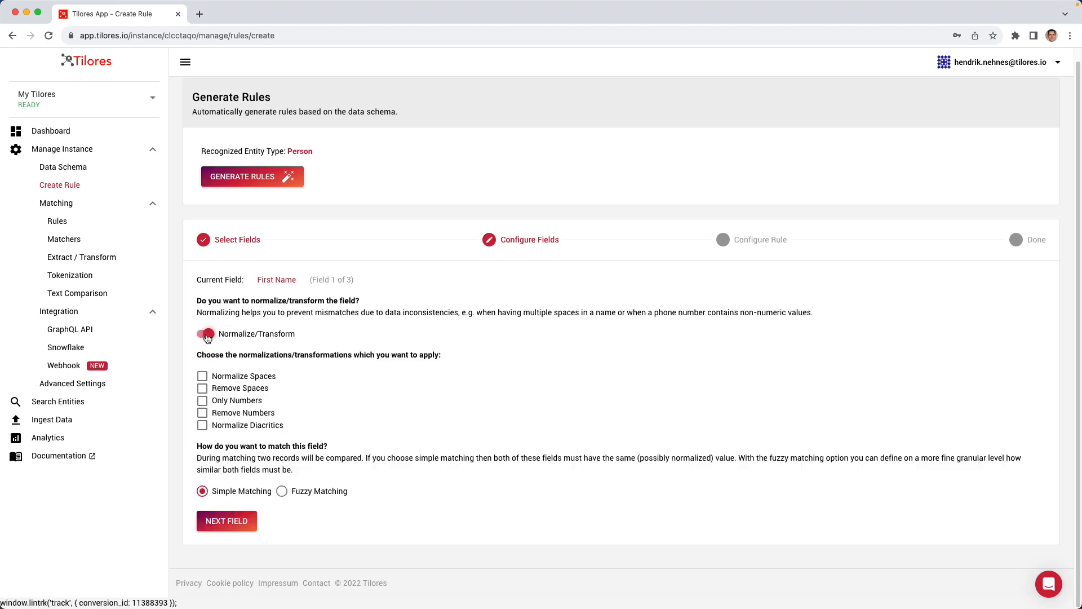
pyautogui.click(202, 376)
pyautogui.click(202, 425)
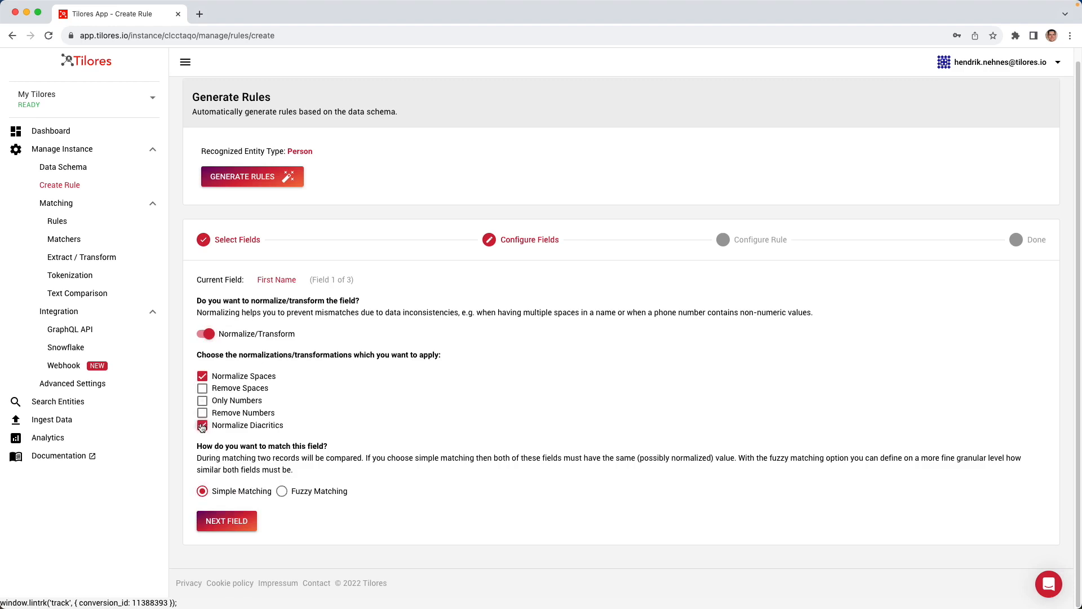
pyautogui.click(281, 492)
pyautogui.scroll(-3, 279, 488)
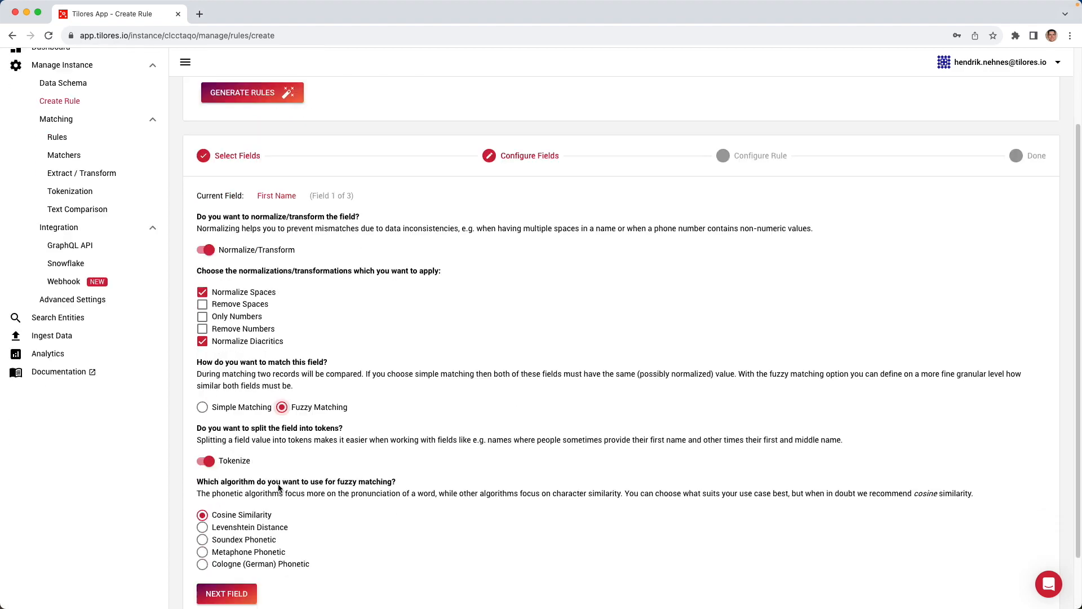
pyautogui.scroll(-1, 257, 490)
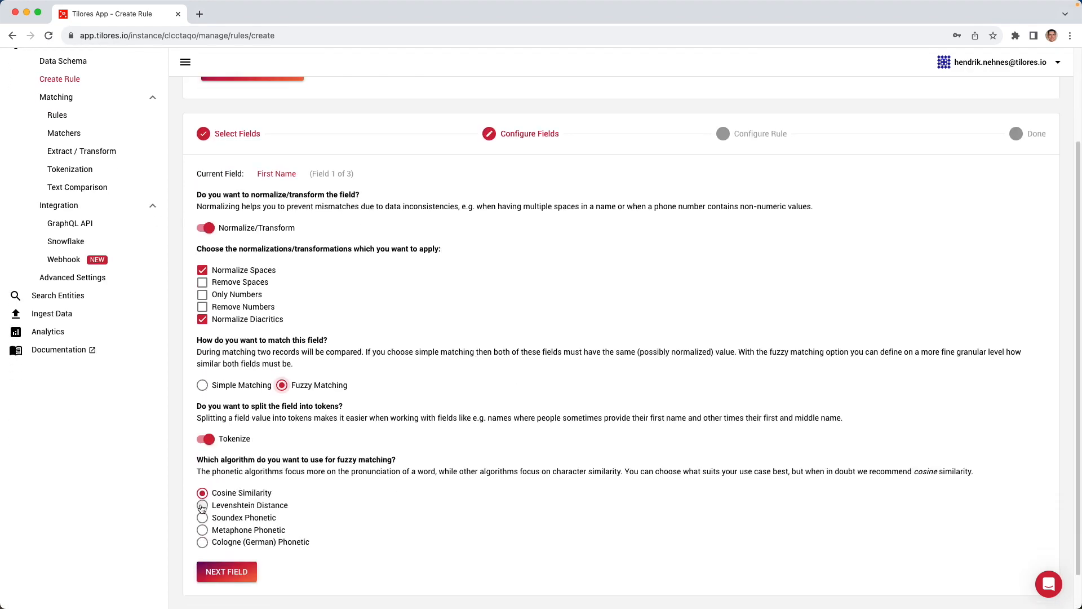
pyautogui.click(202, 506)
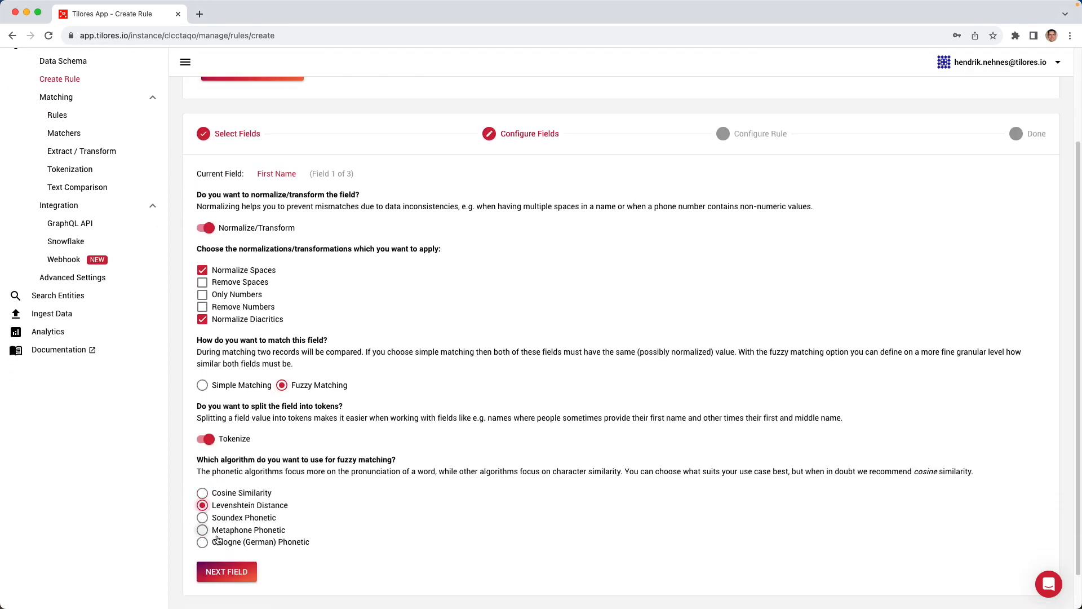
pyautogui.click(211, 570)
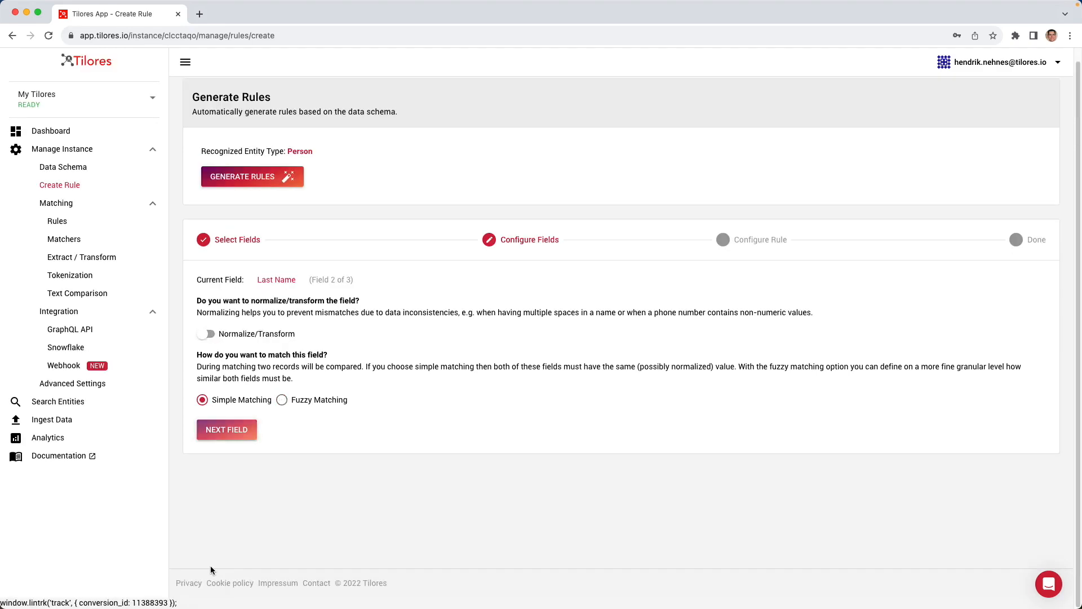
# Step: Configure the Last Name field with Normalize Spaces, Normalize Diacritics and fuzzy matching by Cologne (German) Phonetic
pyautogui.click(209, 334)
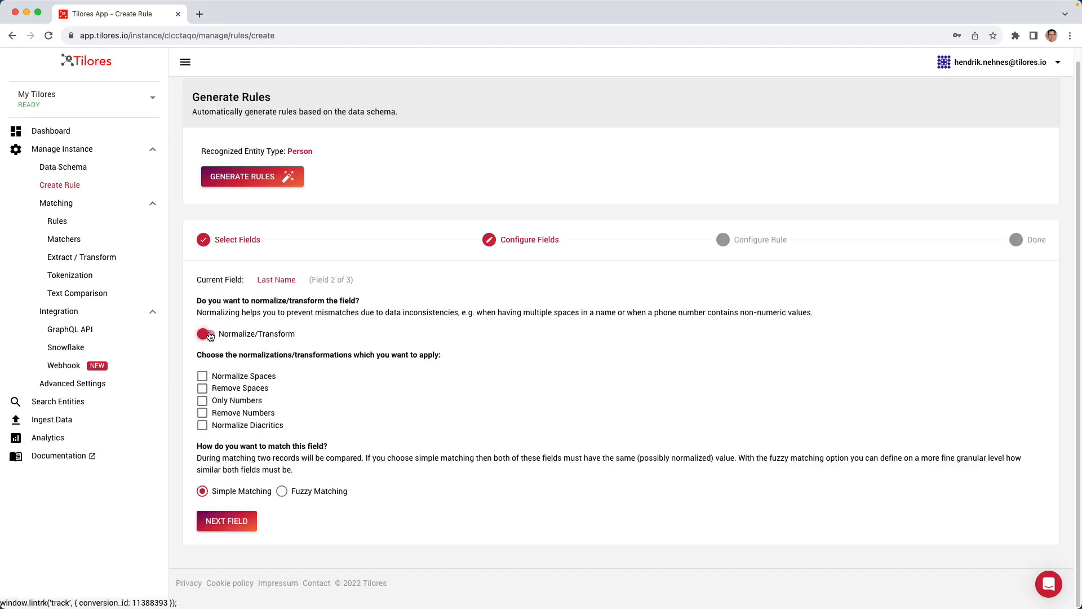
pyautogui.click(201, 426)
pyautogui.click(202, 376)
pyautogui.click(281, 491)
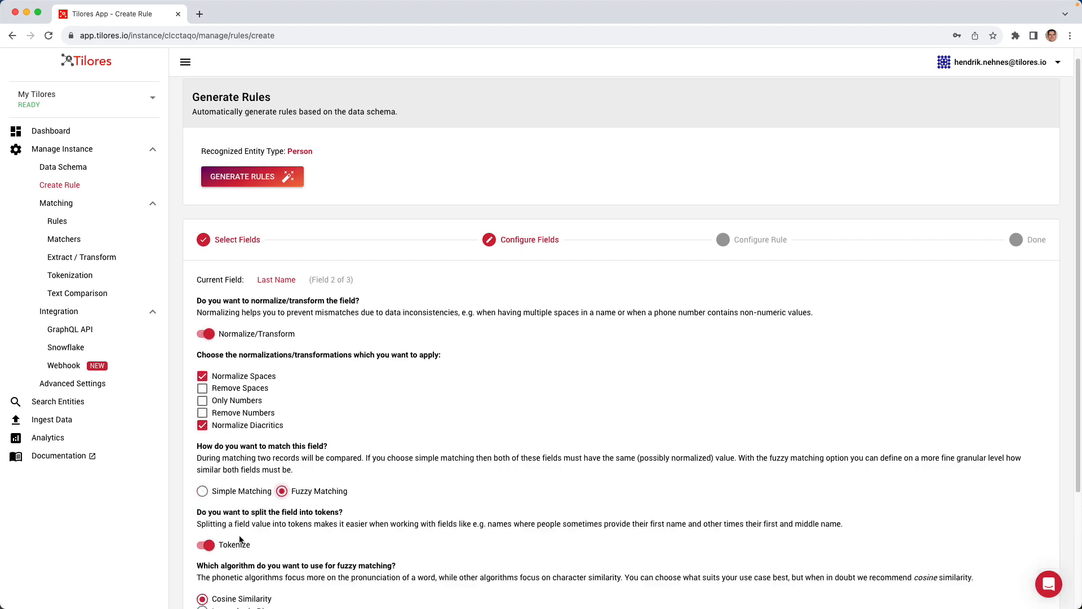
pyautogui.scroll(-1, 240, 540)
pyautogui.scroll(-3, 239, 540)
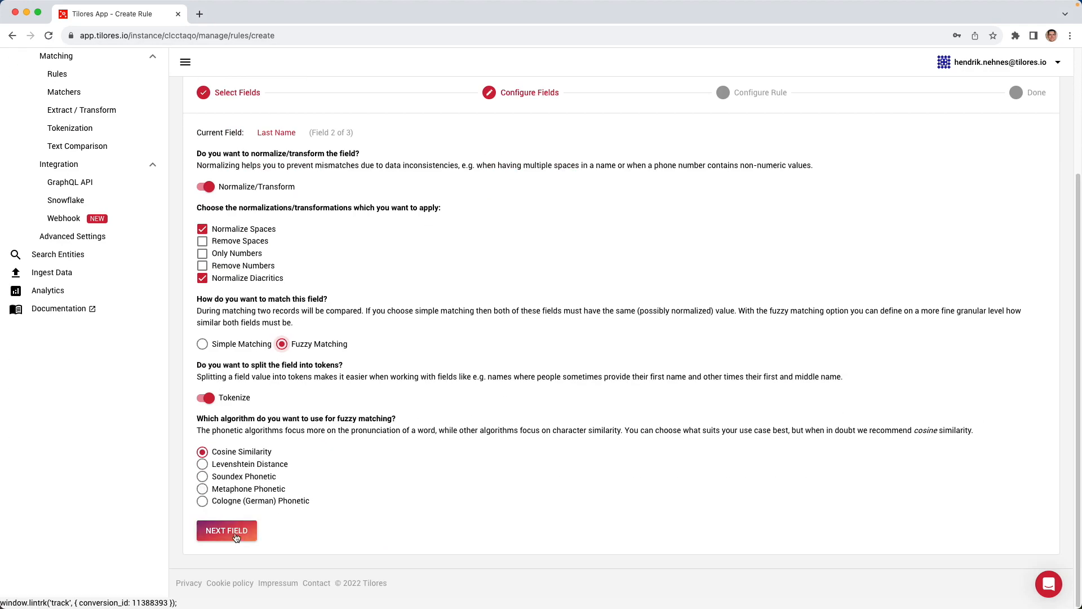
pyautogui.click(202, 501)
pyautogui.click(221, 531)
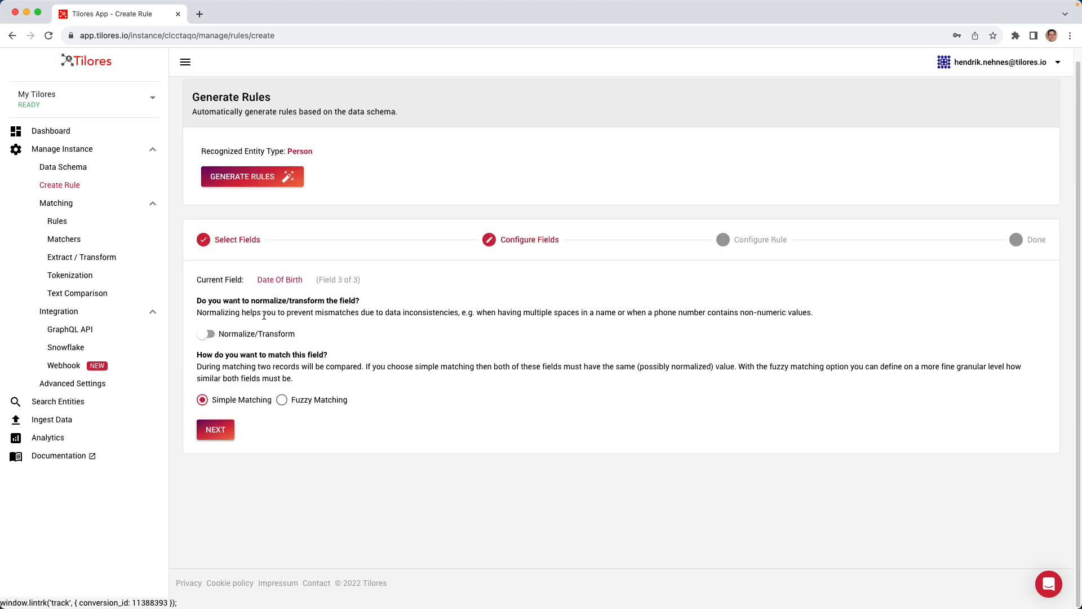
# Step: Configure the Date Of Birth field with the Only Numbers transformation and simple matching, and proceed to the rule configuration
pyautogui.click(209, 334)
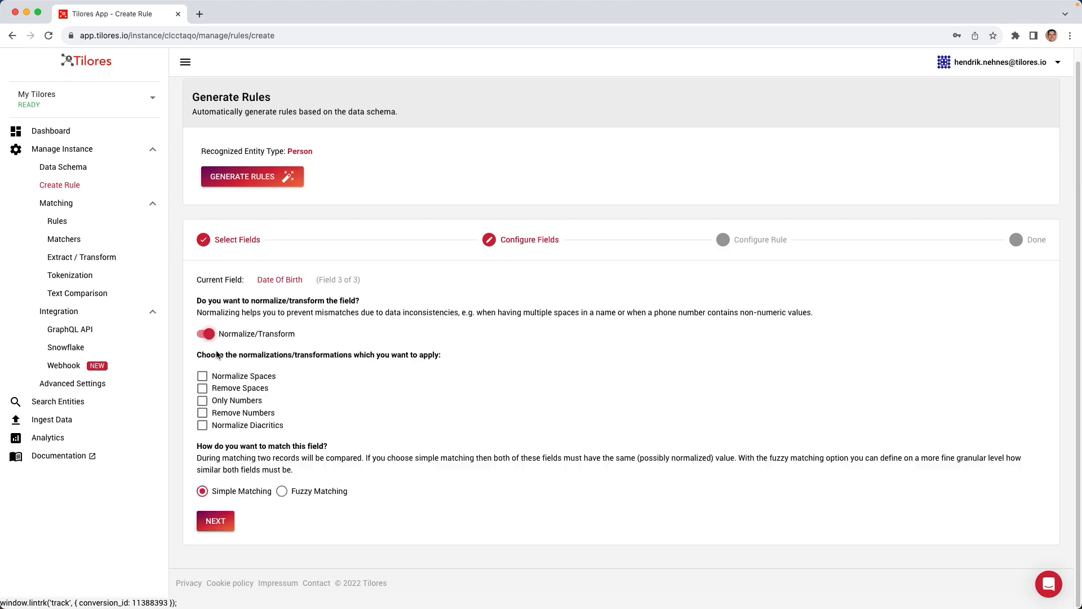
pyautogui.click(202, 401)
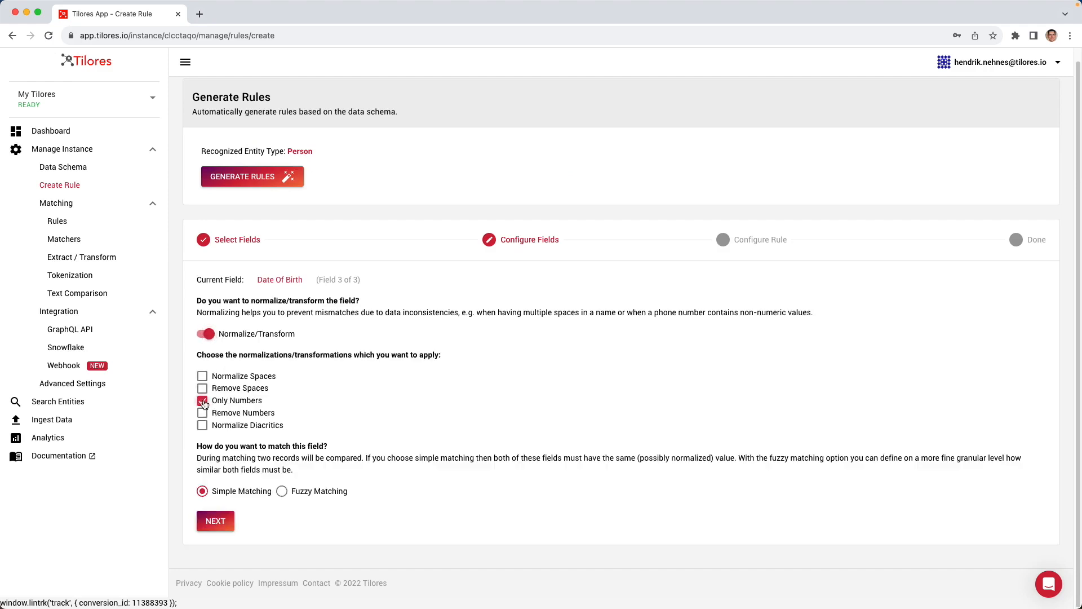
pyautogui.click(259, 494)
pyautogui.click(281, 492)
pyautogui.scroll(-3, 280, 495)
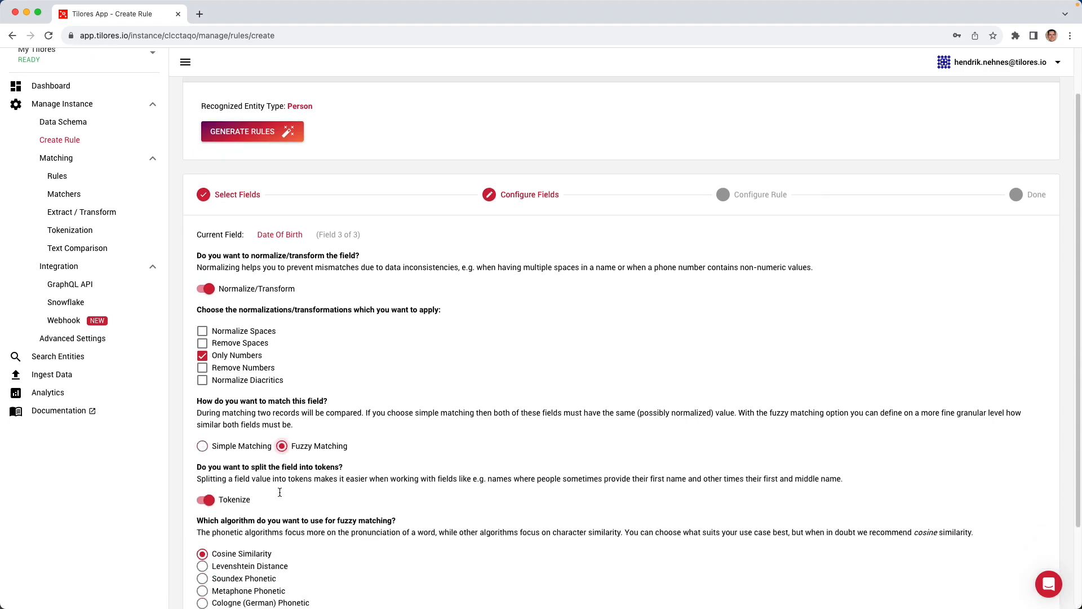
pyautogui.click(202, 393)
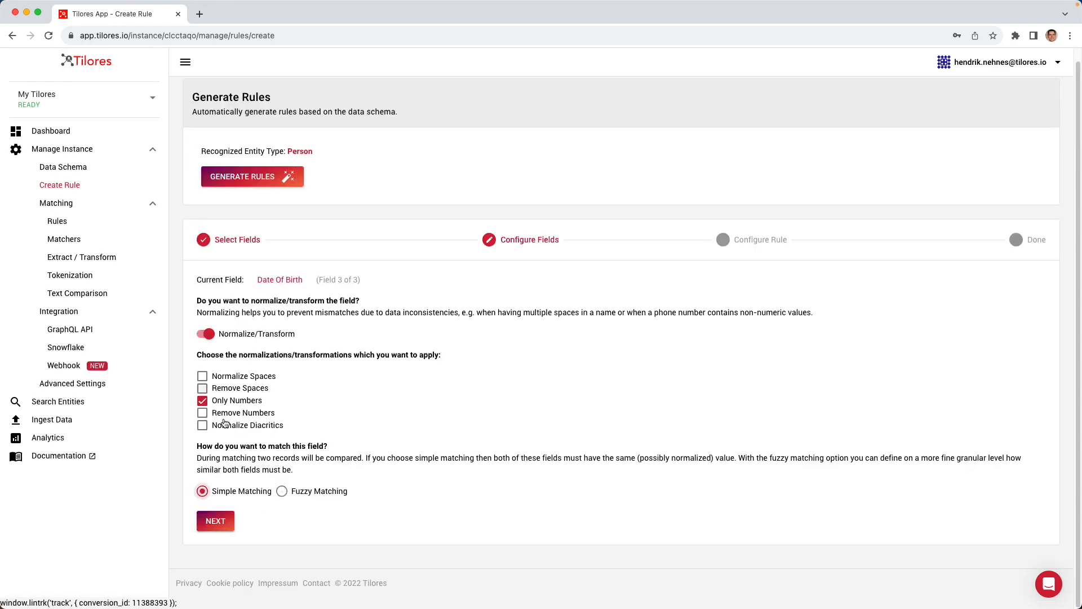
pyautogui.click(216, 521)
# Step: Name the rule R6_FN_LN_DOB and create it
pyautogui.click(247, 337)
pyautogui.write('_FN_LN_DOB')
pyautogui.click(222, 364)
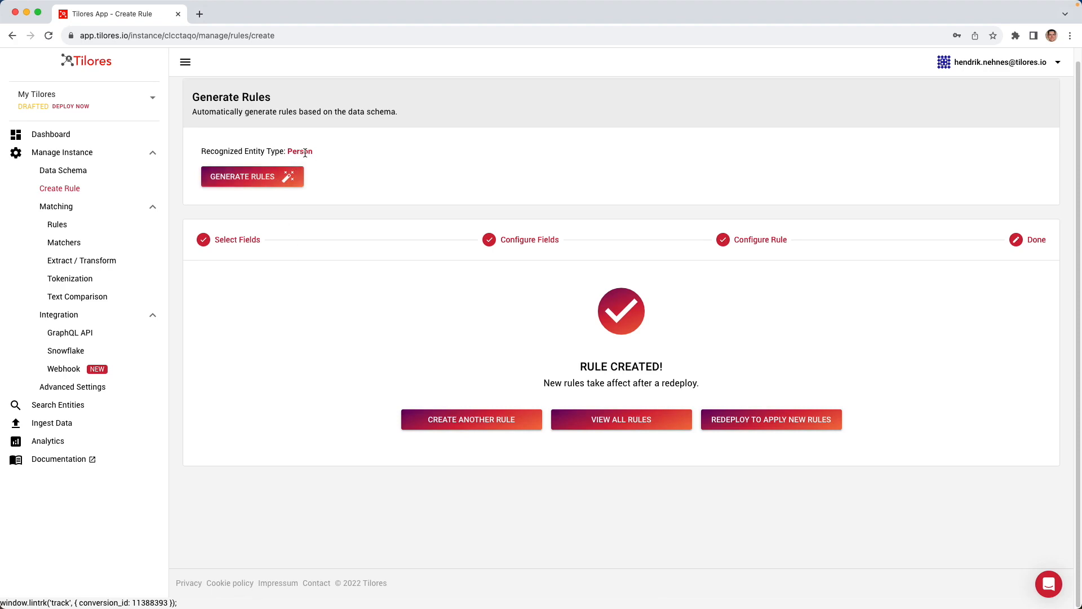
# Step: Automatically generate rules for the Person entity type from the data schema
pyautogui.click(271, 177)
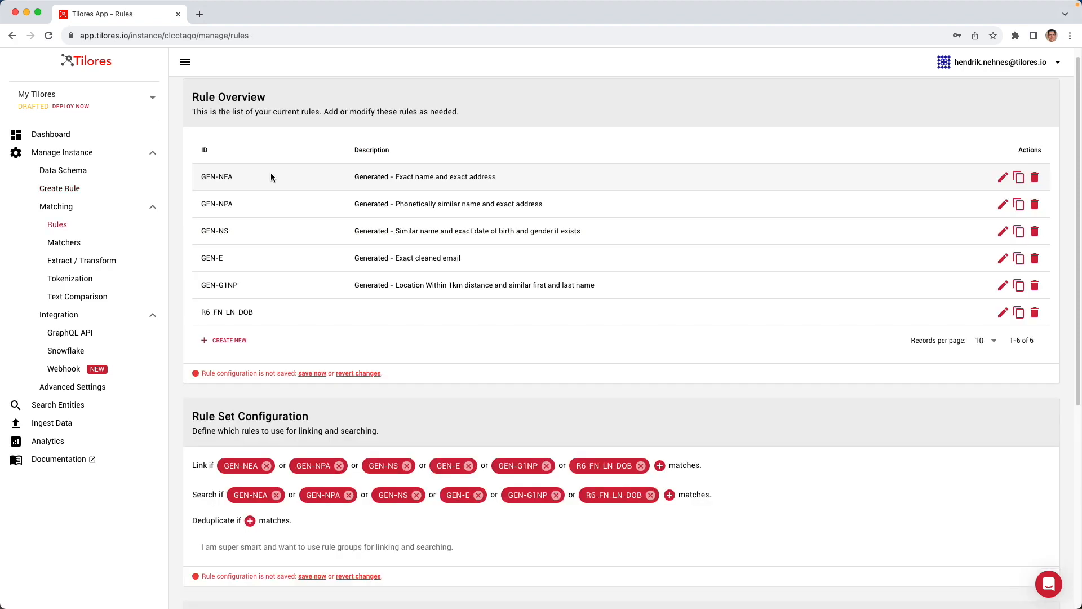